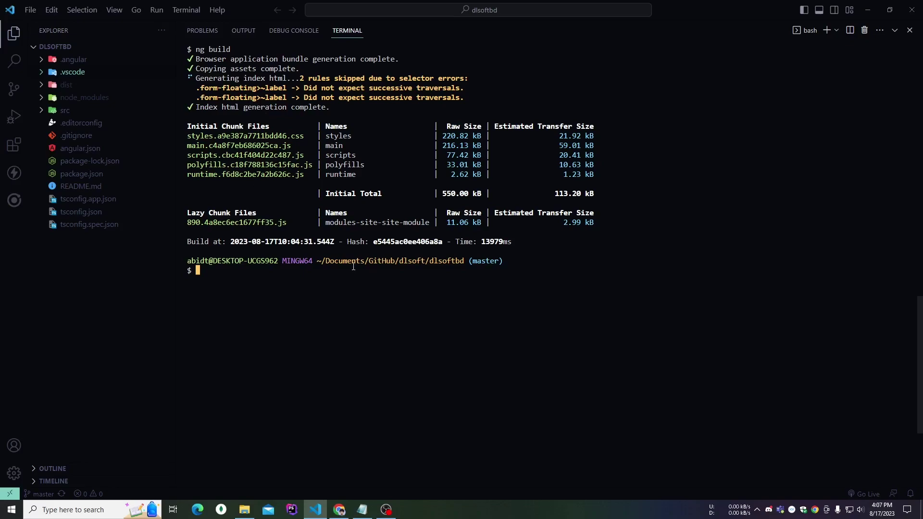
# Expand dist\dlsoft to list the generated index.html, assets and bundled JS/CSS files
pyautogui.click(66, 85)
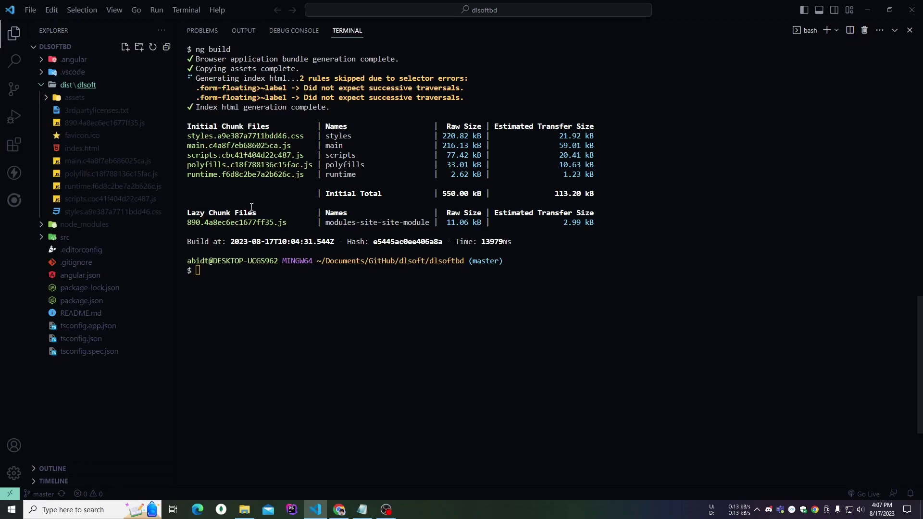
# Reveal the dist\dlsoft build folder in Windows File Explorer
pyautogui.rightClick(93, 85)
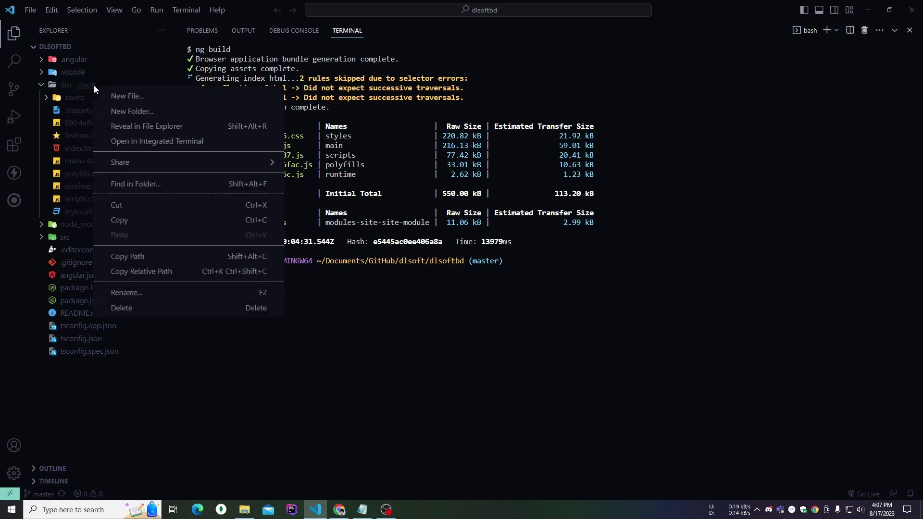
pyautogui.click(152, 128)
pyautogui.doubleClick(461, 103)
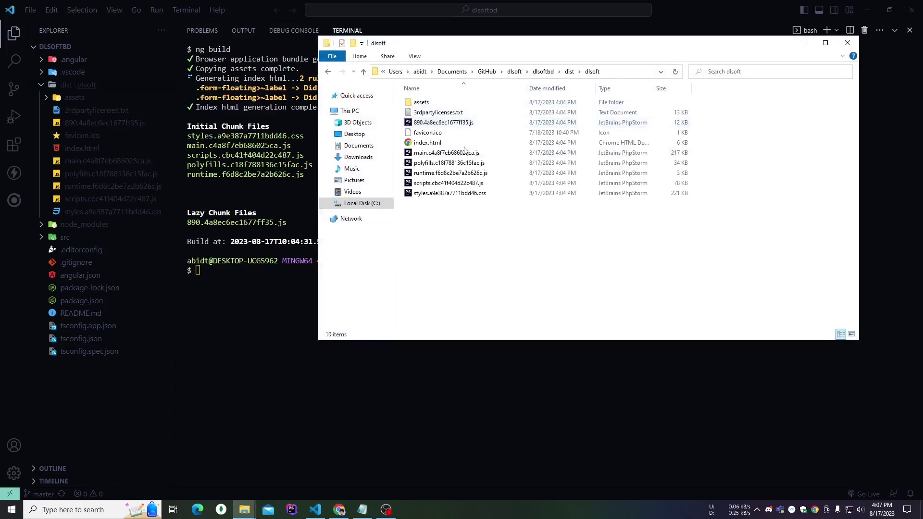
# Compress all the build files into a zipped folder named assets.zip
pyautogui.moveTo(467, 226); pyautogui.dragTo(478, 105)
pyautogui.rightClick(478, 107)
pyautogui.moveTo(523, 236)
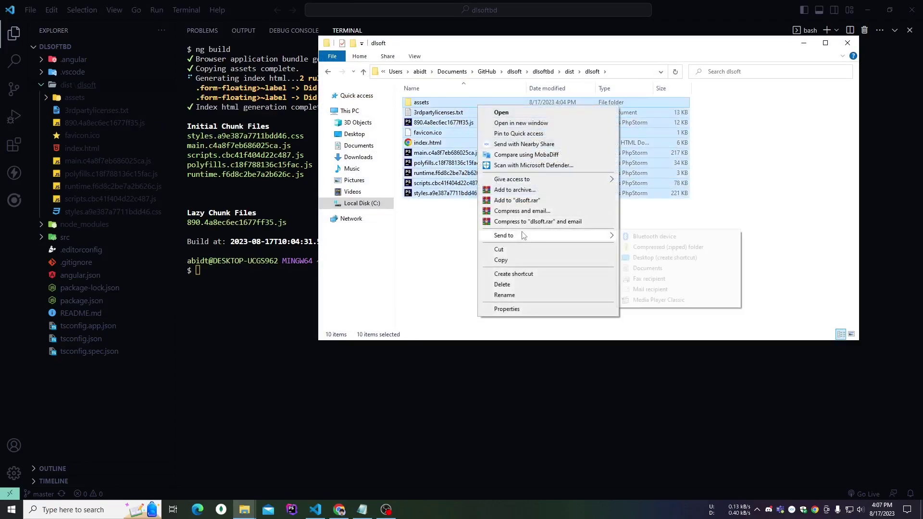
pyautogui.click(644, 247)
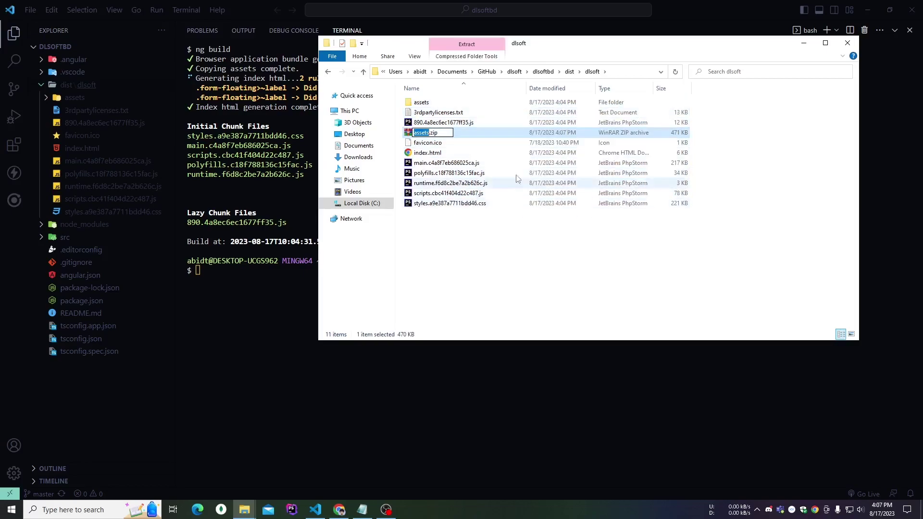
pyautogui.press('Return')
# Upload assets.zip to public_html and refresh the listing so it appears
pyautogui.click(869, 10)
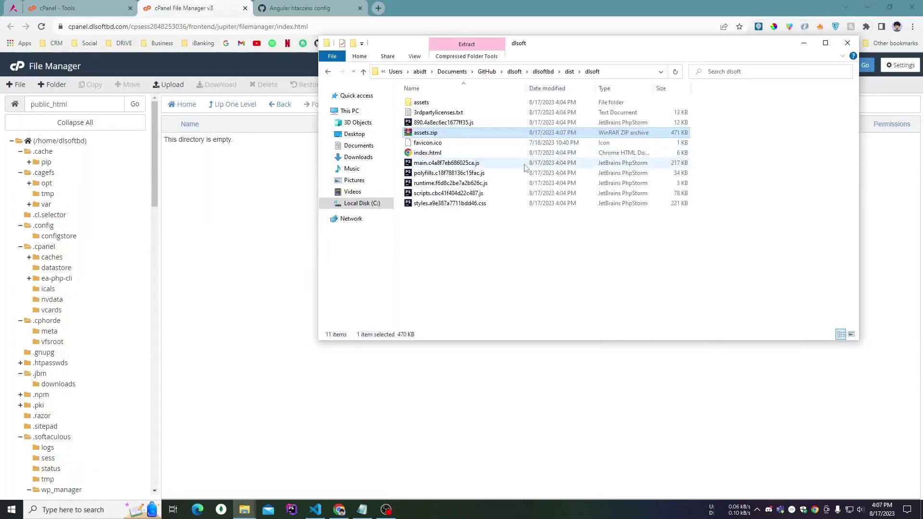
pyautogui.moveTo(423, 44); pyautogui.dragTo(552, 80)
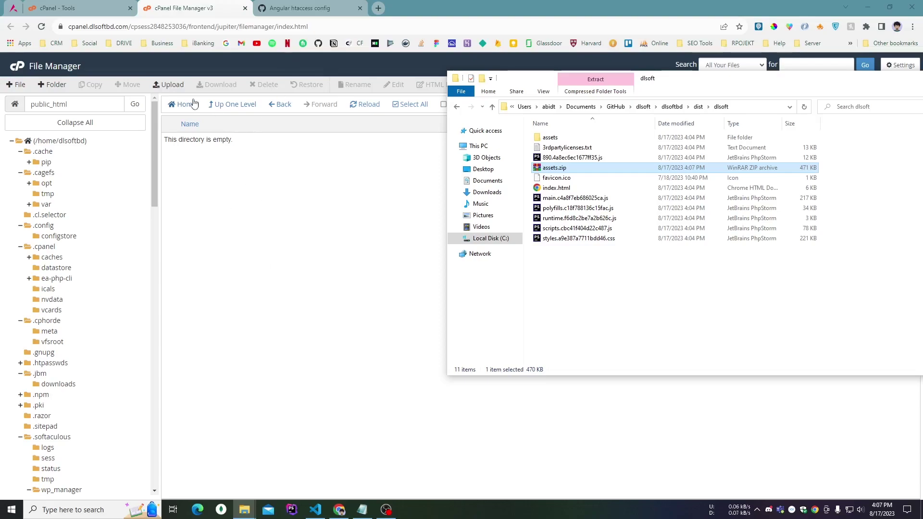
pyautogui.click(175, 87)
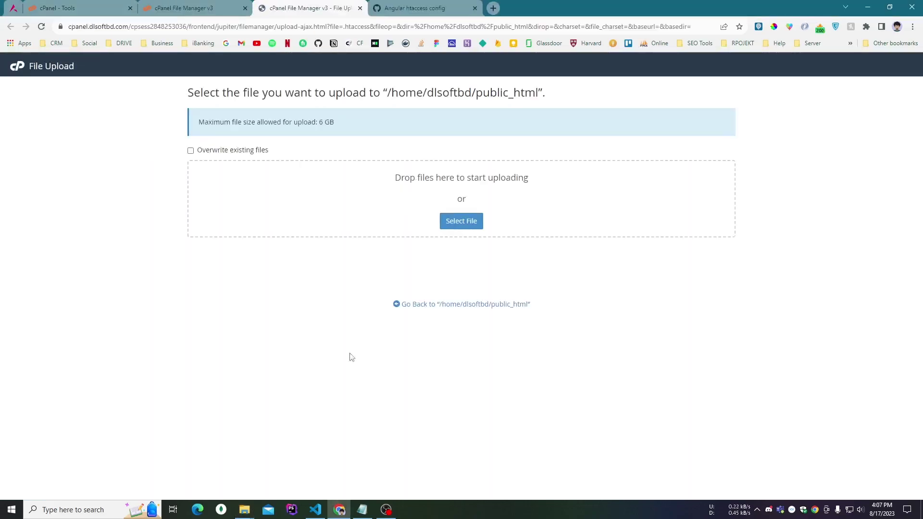
pyautogui.moveTo(250, 503)
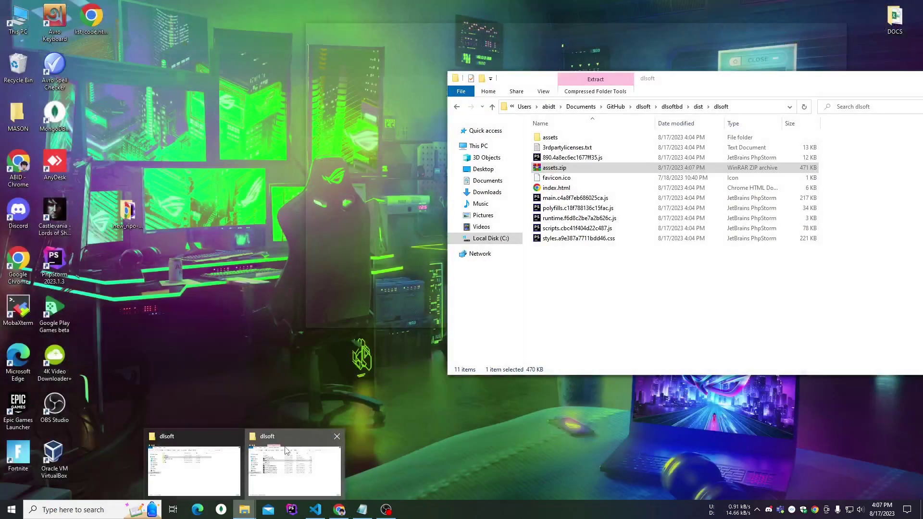
pyautogui.click(295, 469)
pyautogui.moveTo(554, 167); pyautogui.dragTo(356, 205)
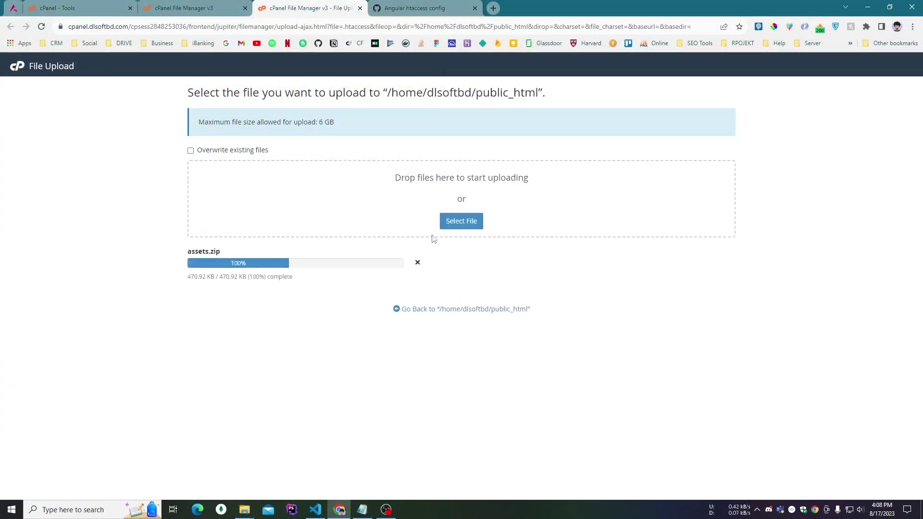
pyautogui.click(488, 309)
pyautogui.click(360, 7)
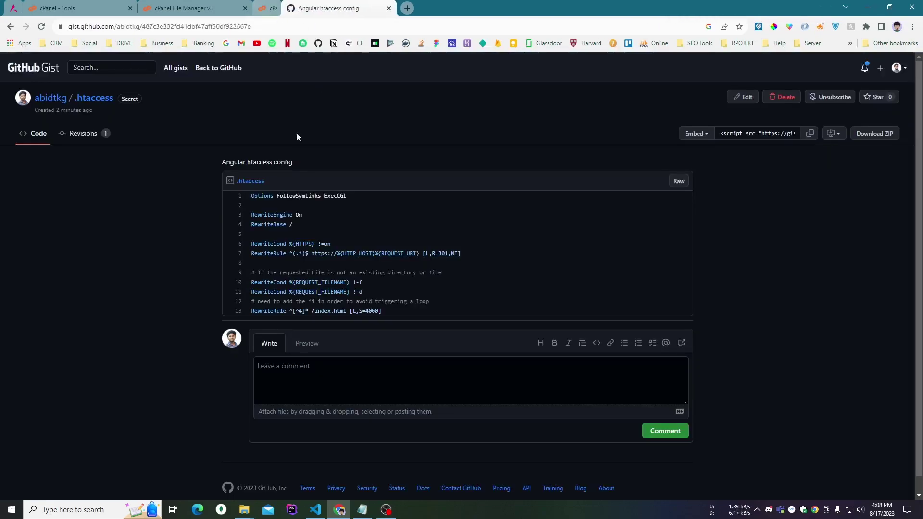
pyautogui.click(217, 8)
pyautogui.click(362, 104)
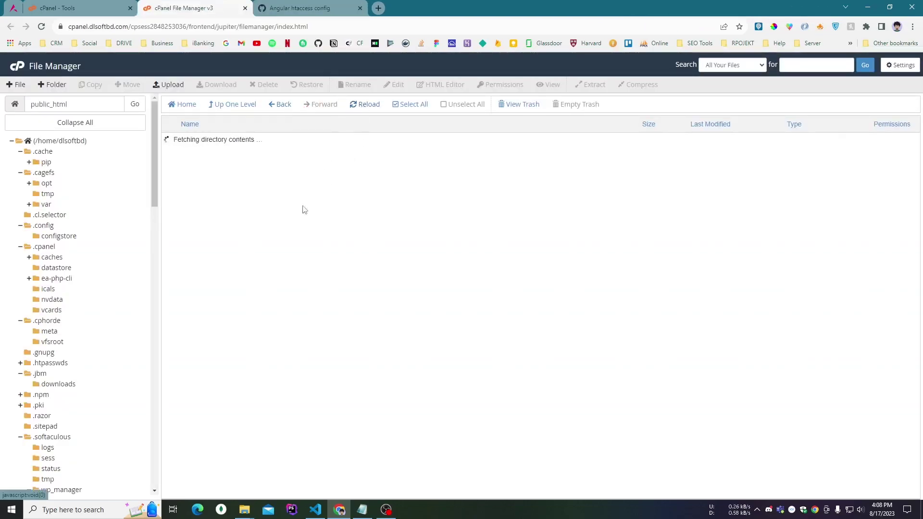
# Extract assets.zip into public_html
pyautogui.click(202, 140)
pyautogui.rightClick(196, 141)
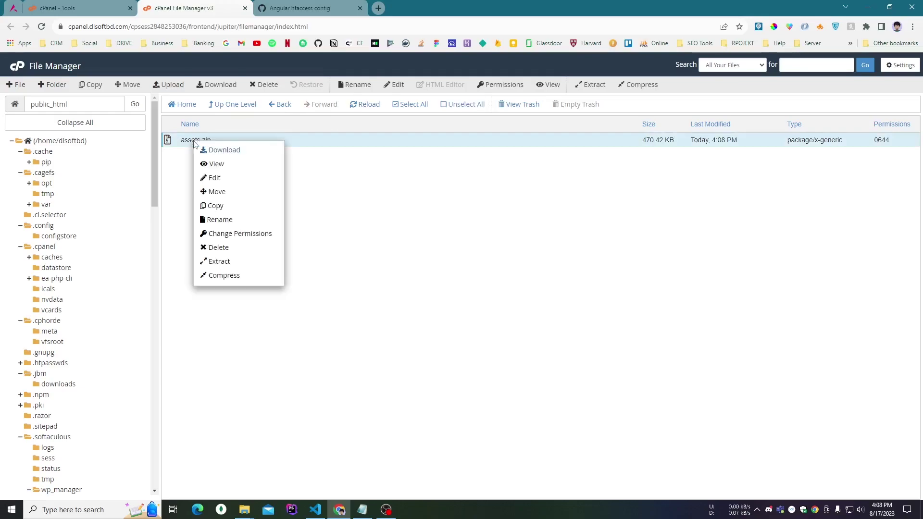
pyautogui.click(233, 262)
pyautogui.click(520, 325)
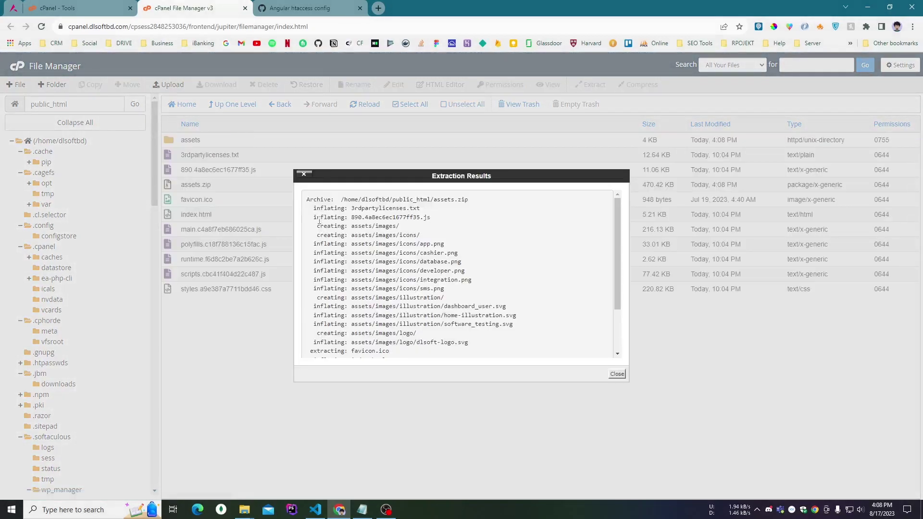
pyautogui.click(618, 374)
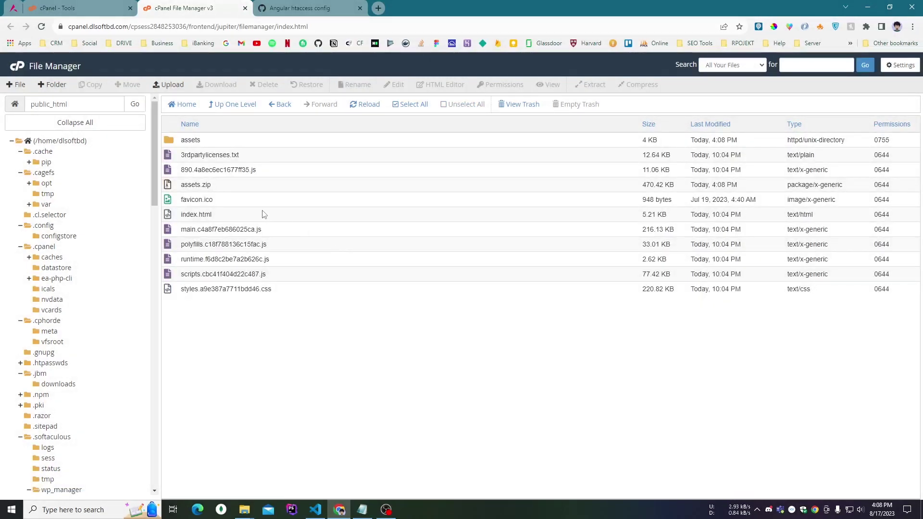
# Load dlsoftbd.com in a new Chrome tab
pyautogui.click(378, 8)
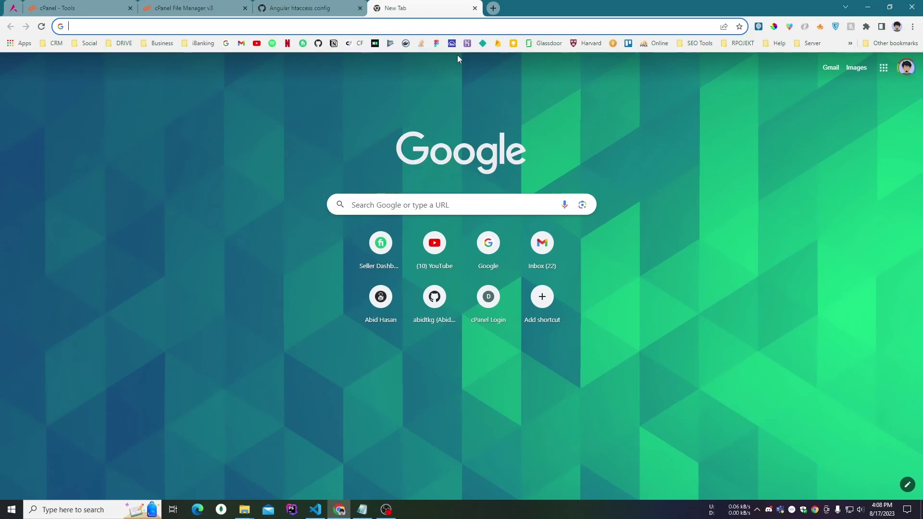
pyautogui.write('dlsof')
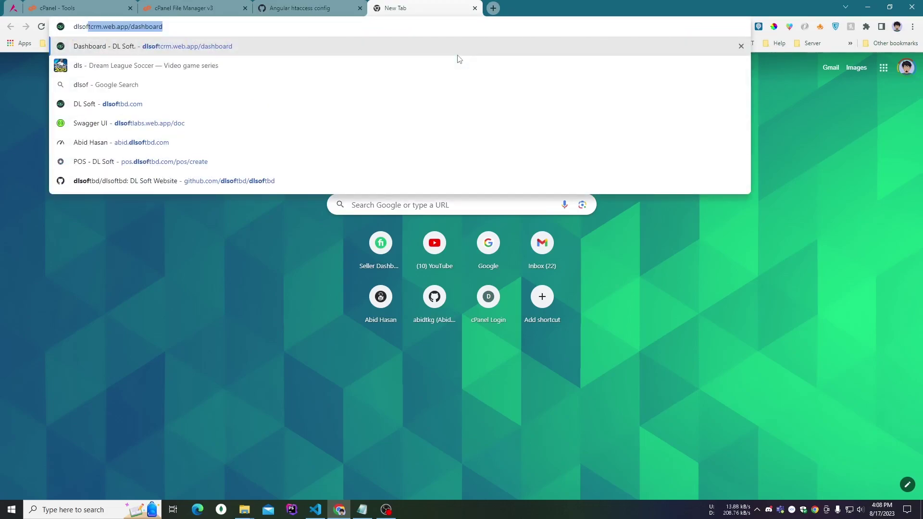
pyautogui.write('tbd.com')
pyautogui.press('Return')
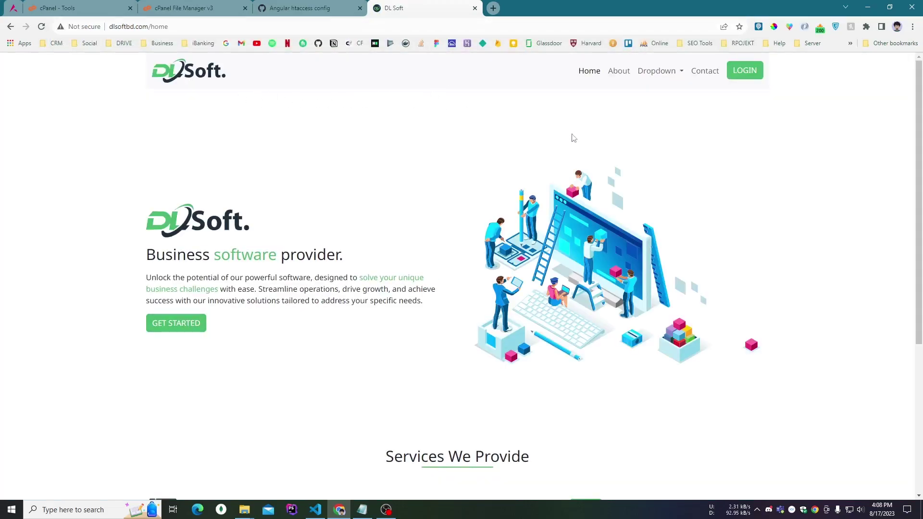
pyautogui.scroll(-5, 246, 246)
pyautogui.scroll(5, 249, 247)
# Navigate to the site's About page at /about
pyautogui.click(620, 73)
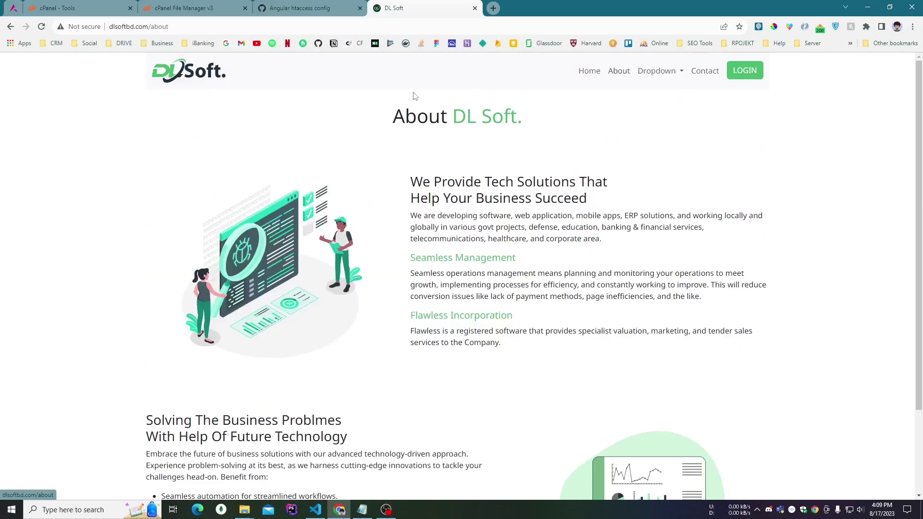
pyautogui.scroll(-2, 392, 175)
pyautogui.scroll(2, 391, 195)
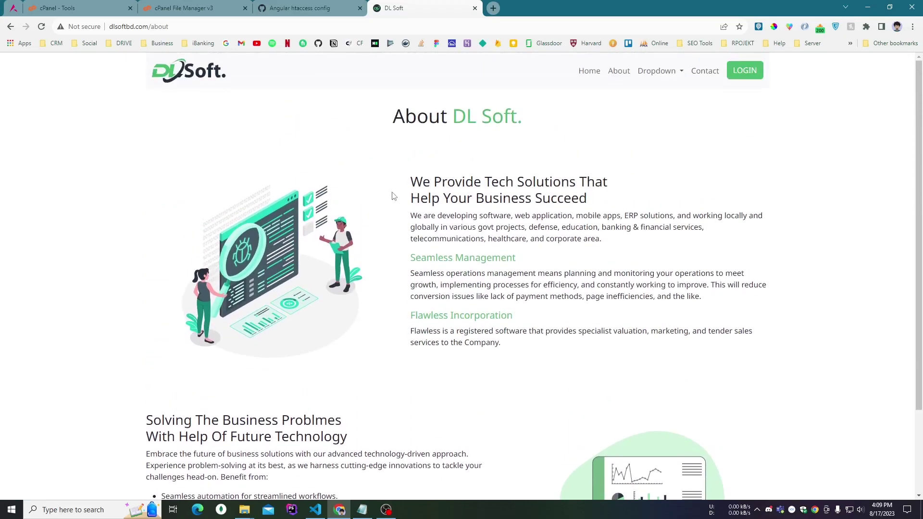
# Reload dlsoftbd.com/about directly, confirm the 404 Not Found, and bring up the Angular htaccess gist
pyautogui.click(54, 30)
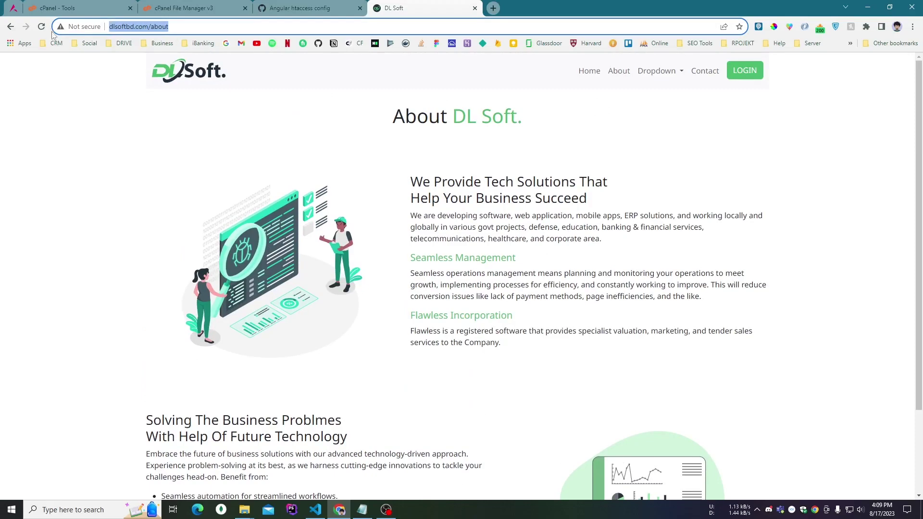
pyautogui.press('Return')
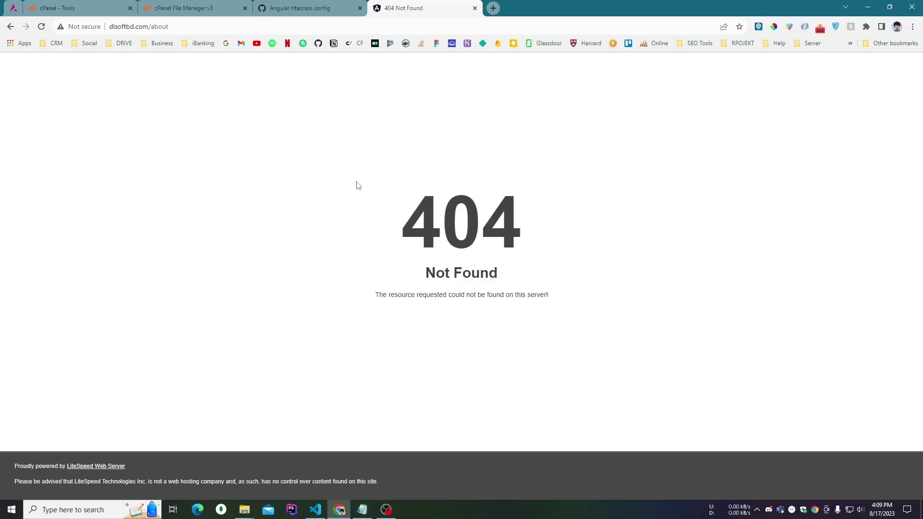
pyautogui.click(177, 6)
pyautogui.rightClick(218, 186)
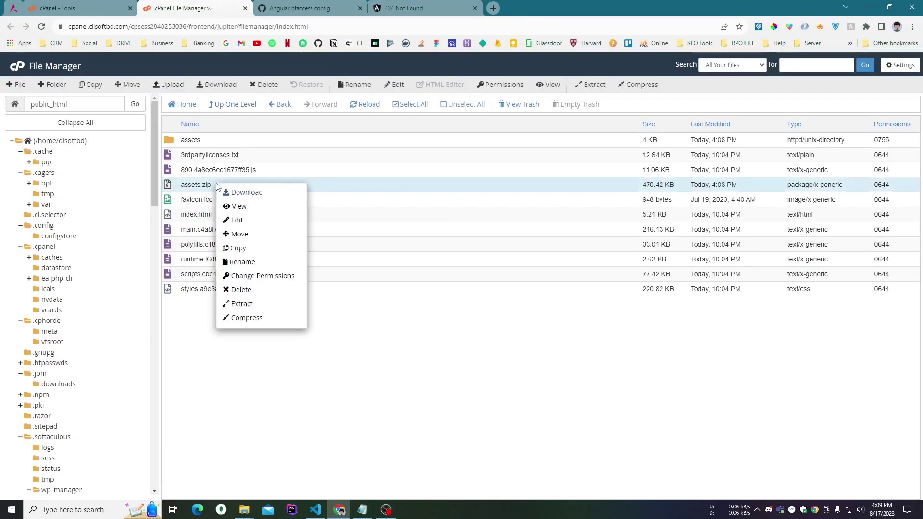
pyautogui.click(447, 350)
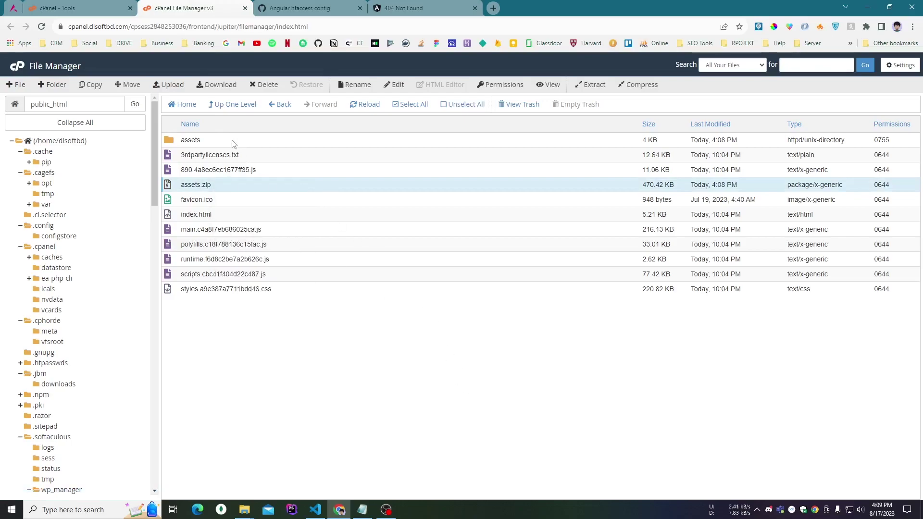
pyautogui.click(406, 6)
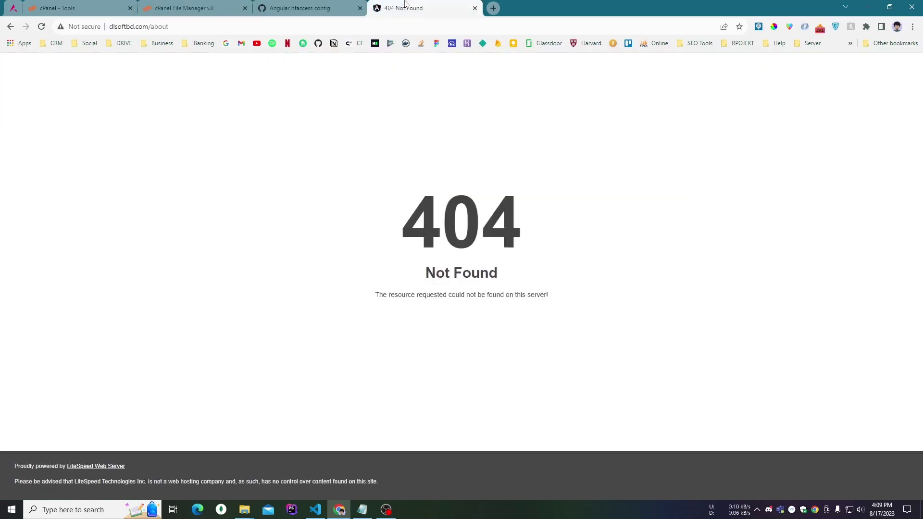
pyautogui.click(323, 5)
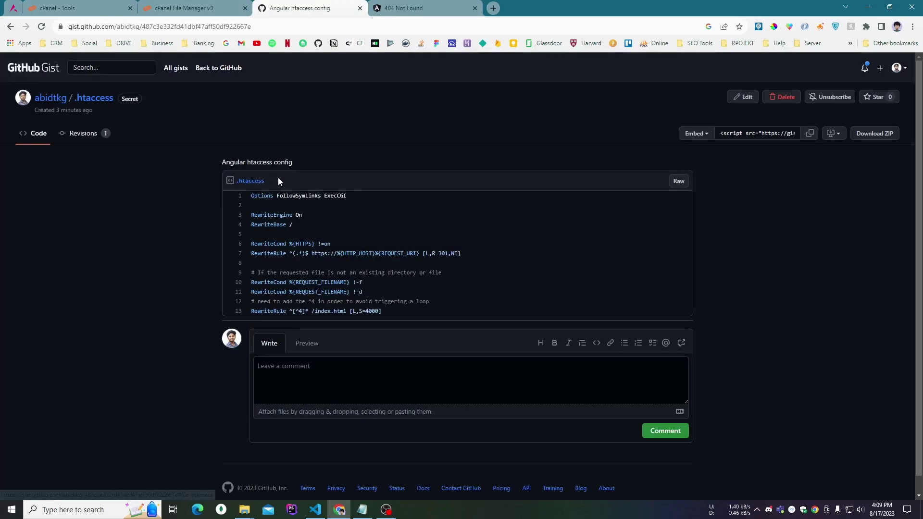
# Select the gist's full 13-line .htaccess code and bring up its context menu
pyautogui.moveTo(390, 312); pyautogui.dragTo(253, 197)
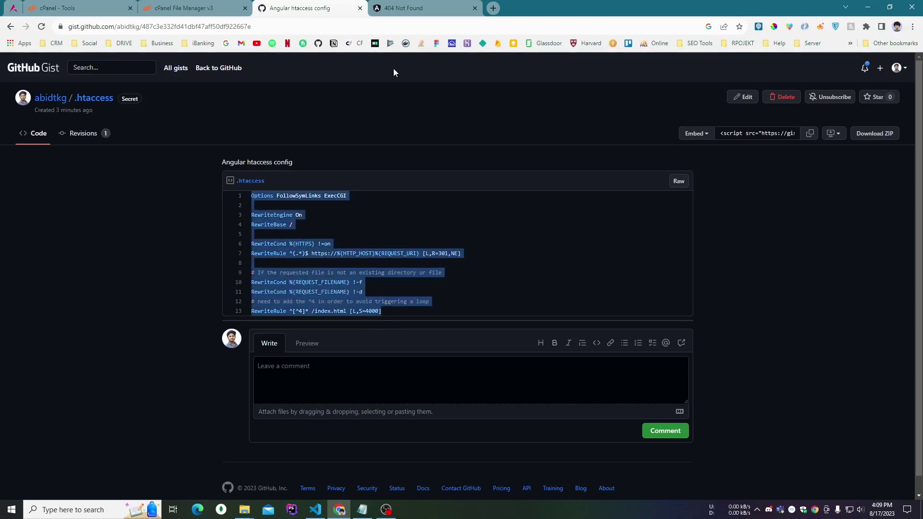
pyautogui.rightClick(273, 222)
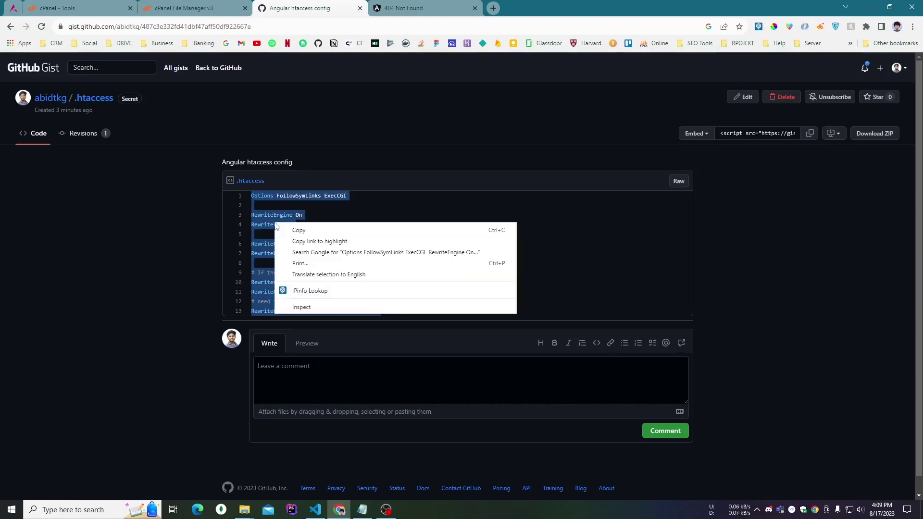
# Copy the gist rules and create an empty .htaccess file in public_html
pyautogui.click(296, 231)
pyautogui.hotkey('ctrl', 'shift', 'Tab')
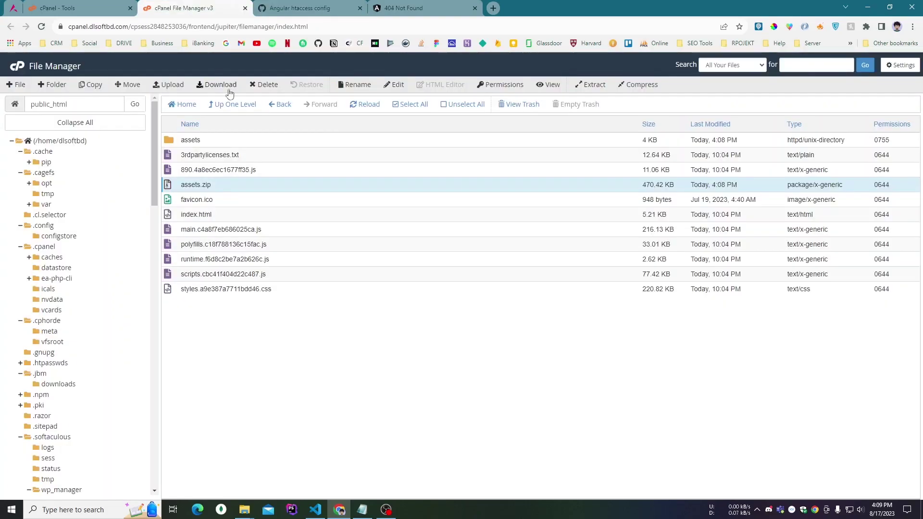
pyautogui.click(21, 85)
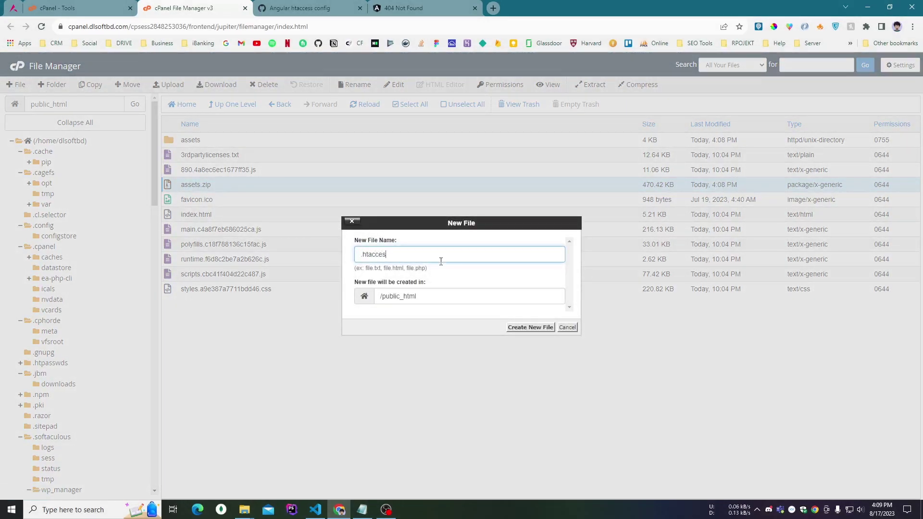
pyautogui.click(529, 327)
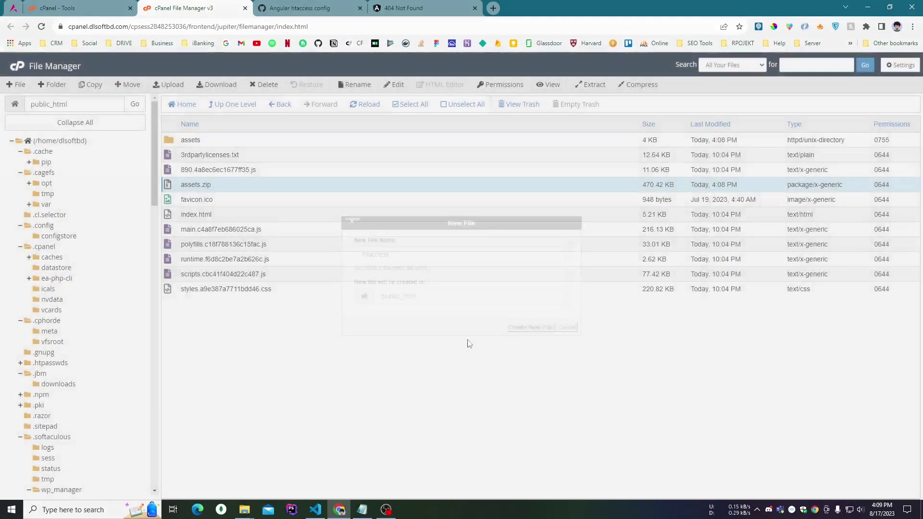
# Paste the 13 rewrite lines into .htaccess, save the changes, and close the editor
pyautogui.rightClick(201, 157)
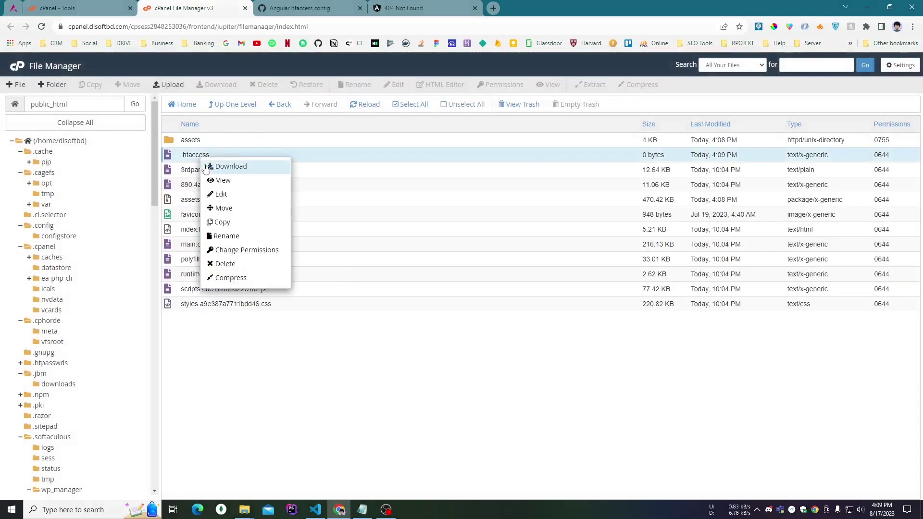
pyautogui.click(219, 192)
pyautogui.click(547, 351)
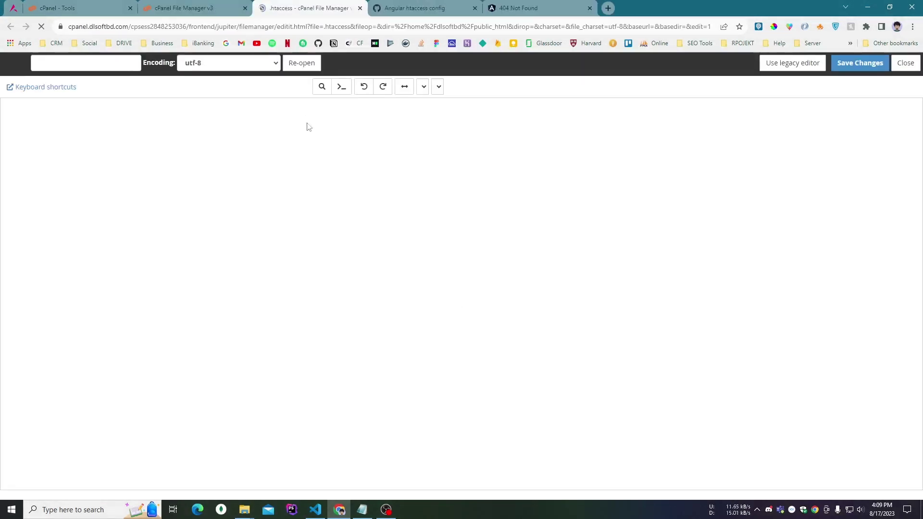
pyautogui.click(423, 8)
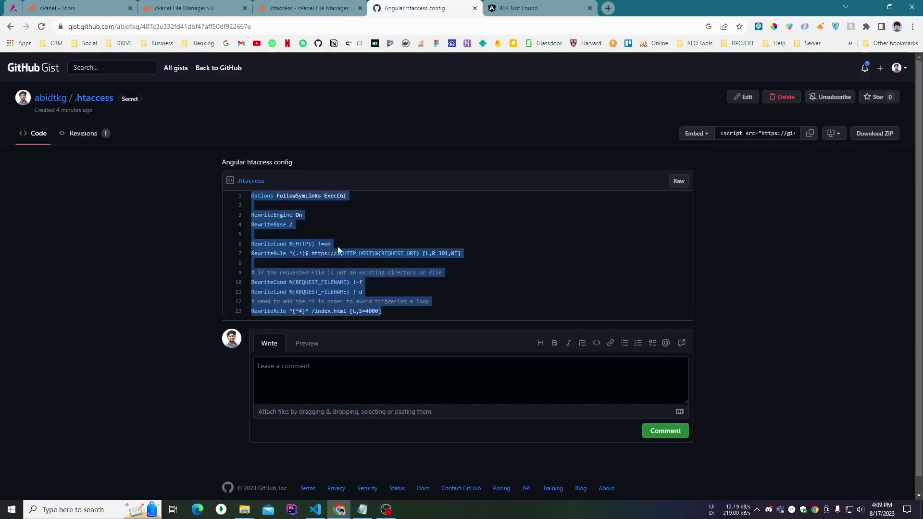
pyautogui.rightClick(322, 281)
pyautogui.click(337, 291)
pyautogui.click(308, 7)
pyautogui.hotkey('ctrl', 'v')
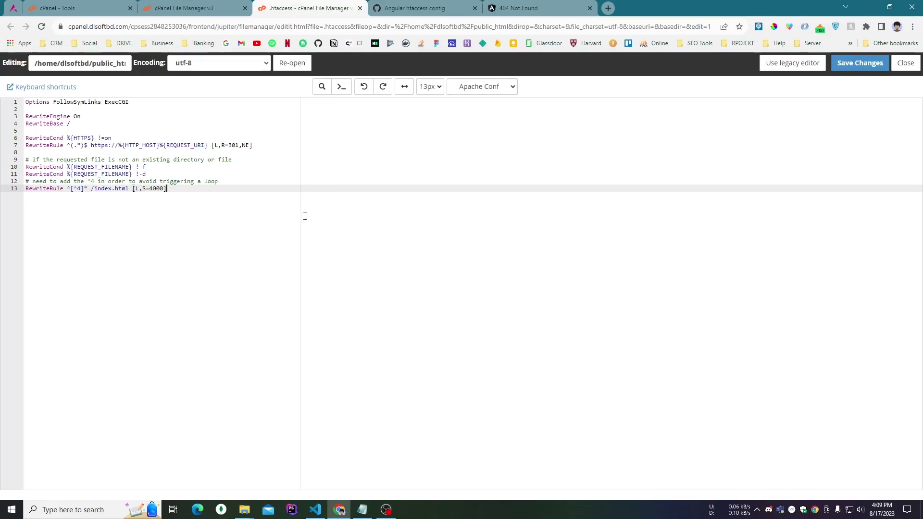
pyautogui.click(860, 63)
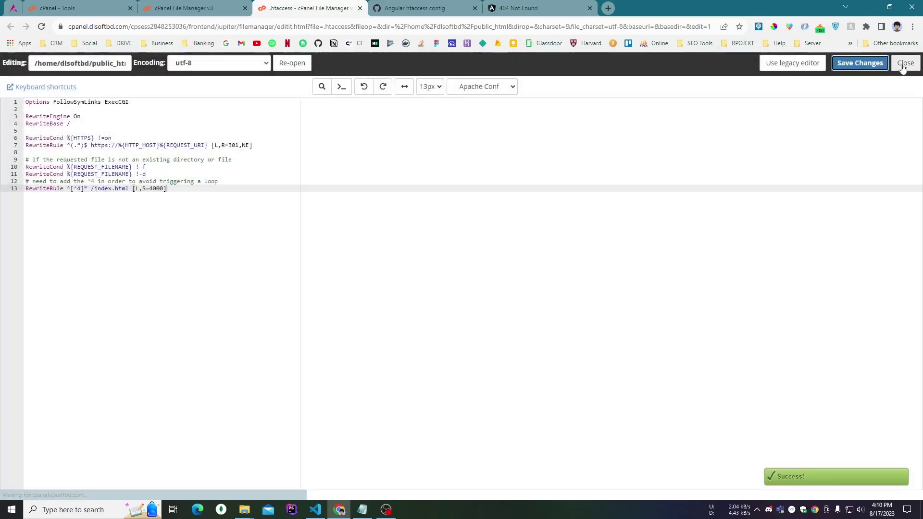
pyautogui.click(903, 68)
# Reload dlsoftbd.com/about and confirm it now shows the About DL Soft page
pyautogui.click(433, 7)
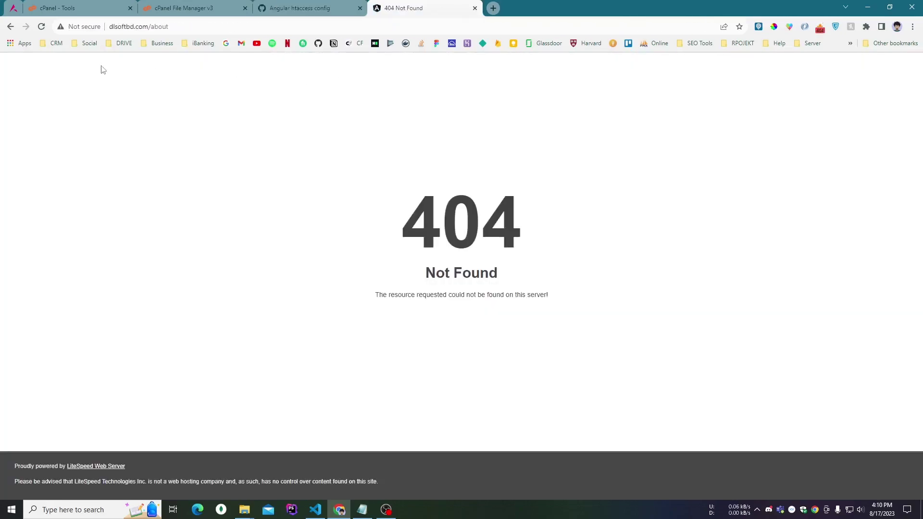
pyautogui.click(41, 27)
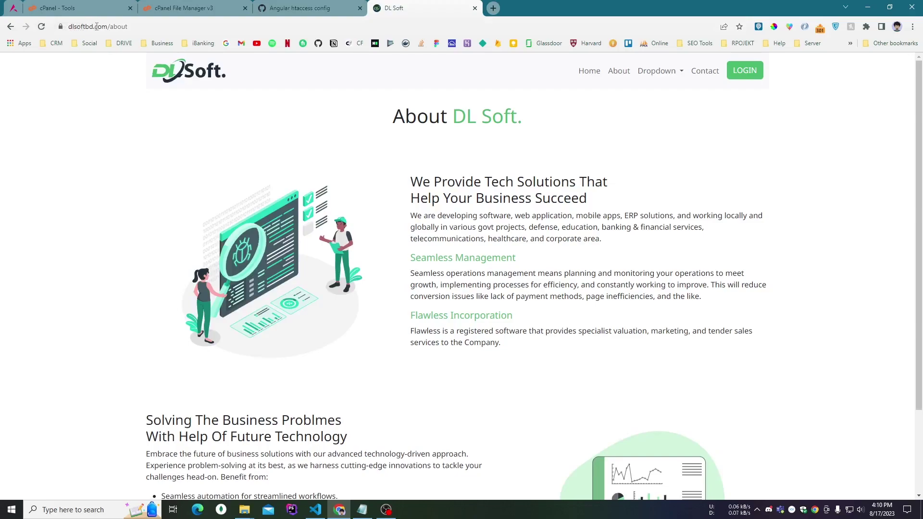
pyautogui.click(130, 27)
pyautogui.click(158, 26)
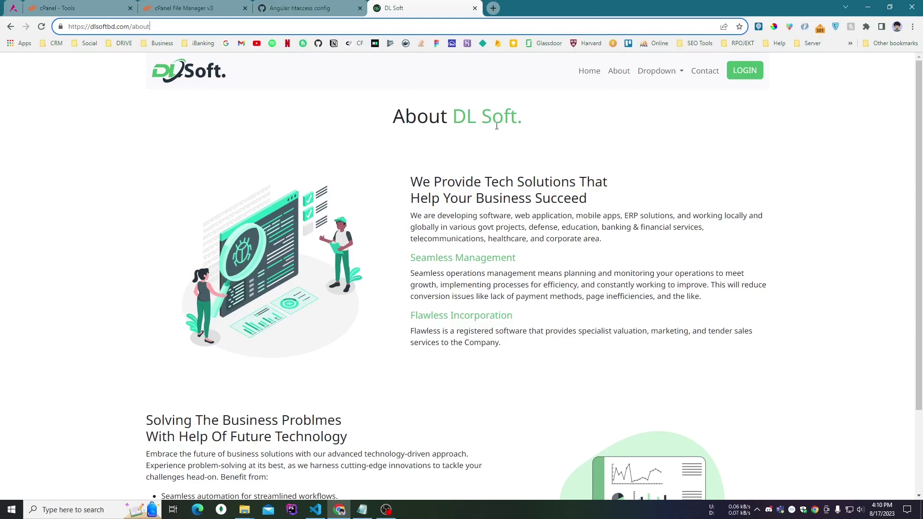
pyautogui.rightClick(465, 138)
# Open DevTools on the Network tab with All requests and reload to log them
pyautogui.click(515, 300)
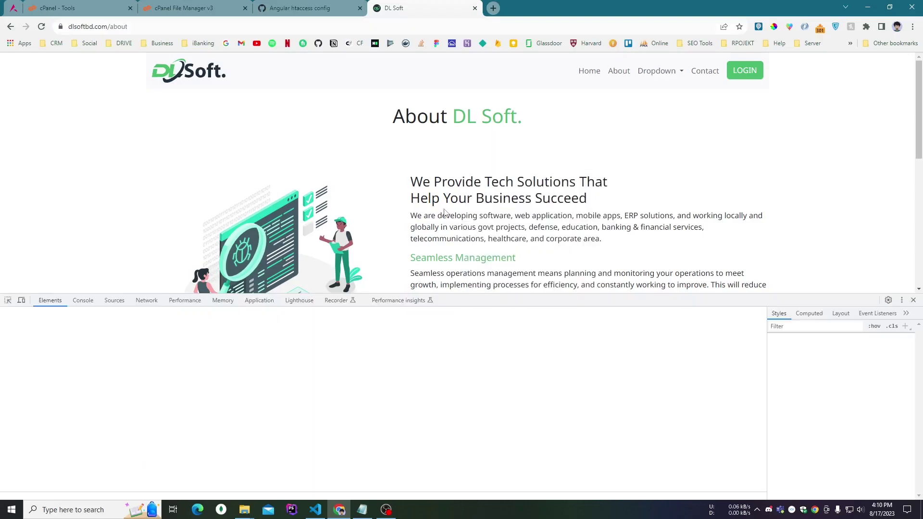
pyautogui.click(147, 300)
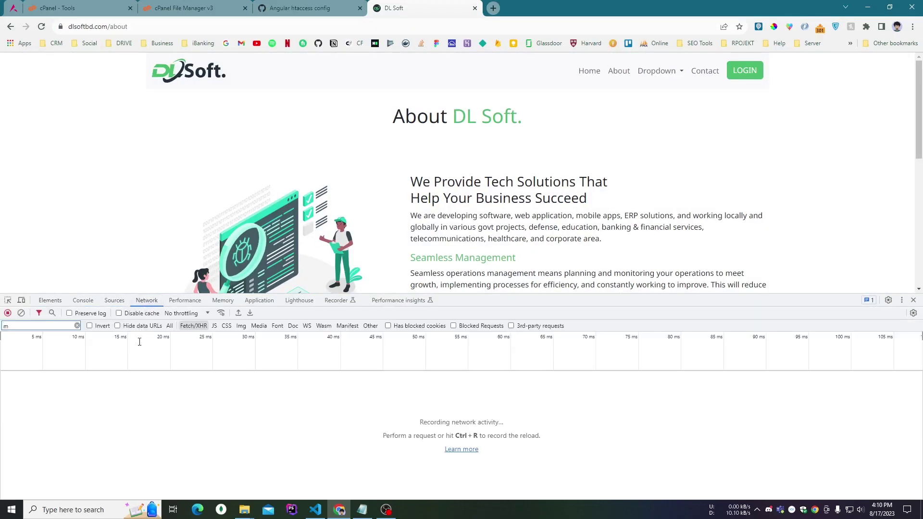
pyautogui.click(169, 326)
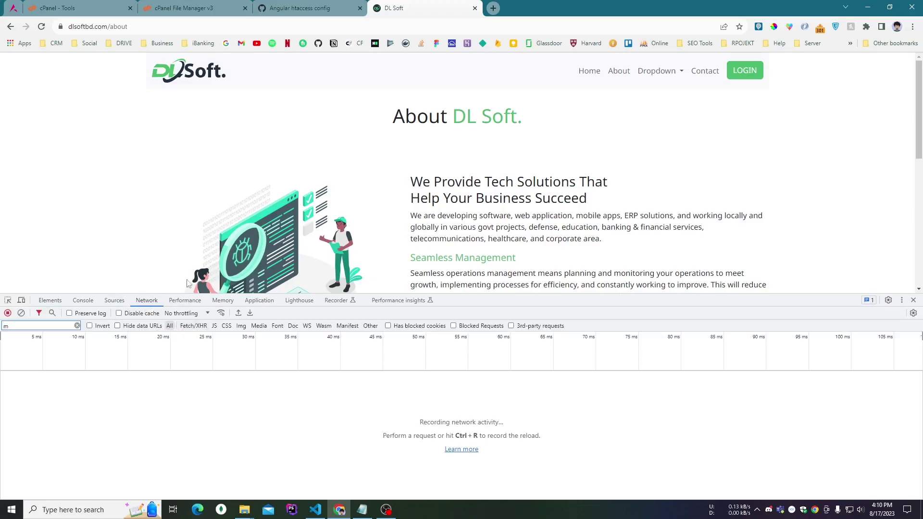
pyautogui.click(42, 26)
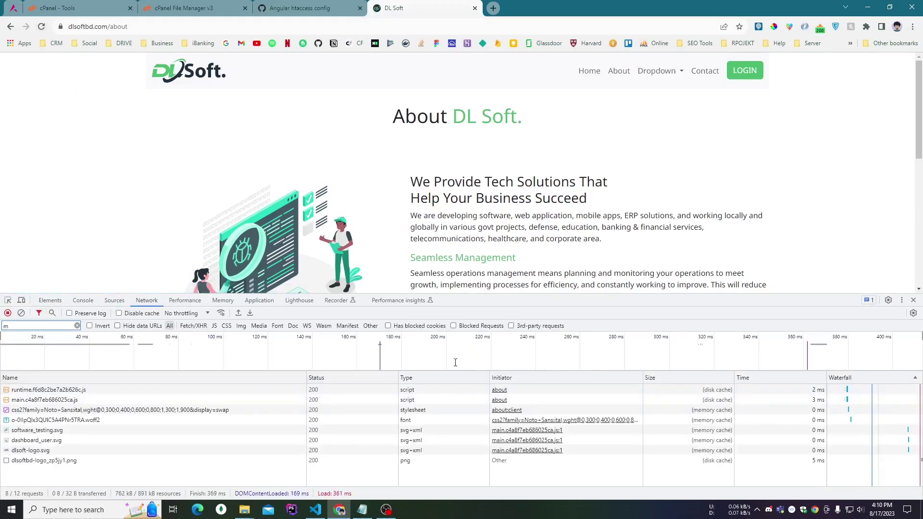
pyautogui.moveTo(517, 307); pyautogui.dragTo(518, 169)
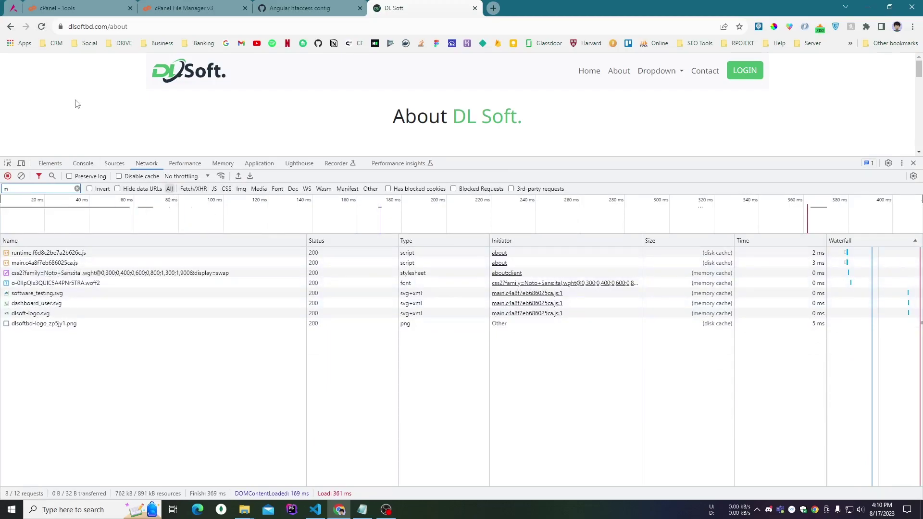
# Load the dlsoftbd.com home page and check its document request's 304 status
pyautogui.doubleClick(134, 27)
pyautogui.press('BackSpace')
pyautogui.press('Return')
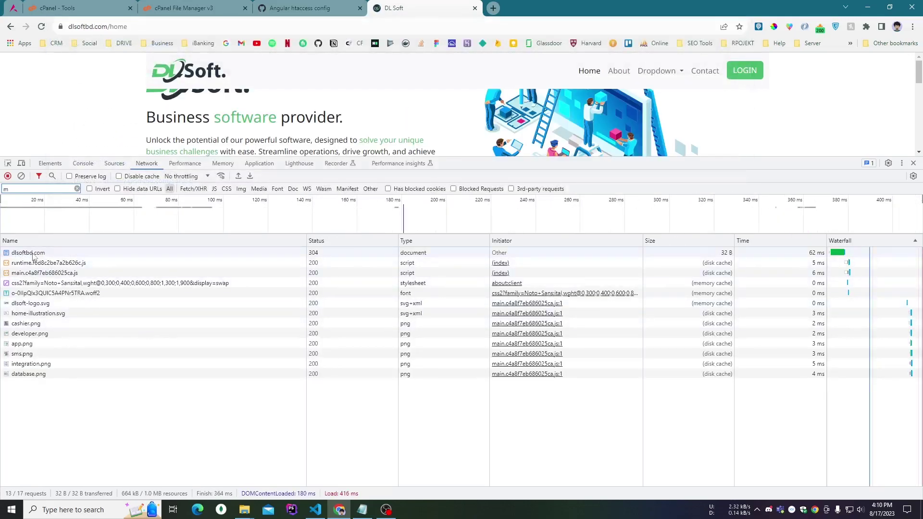
pyautogui.click(32, 253)
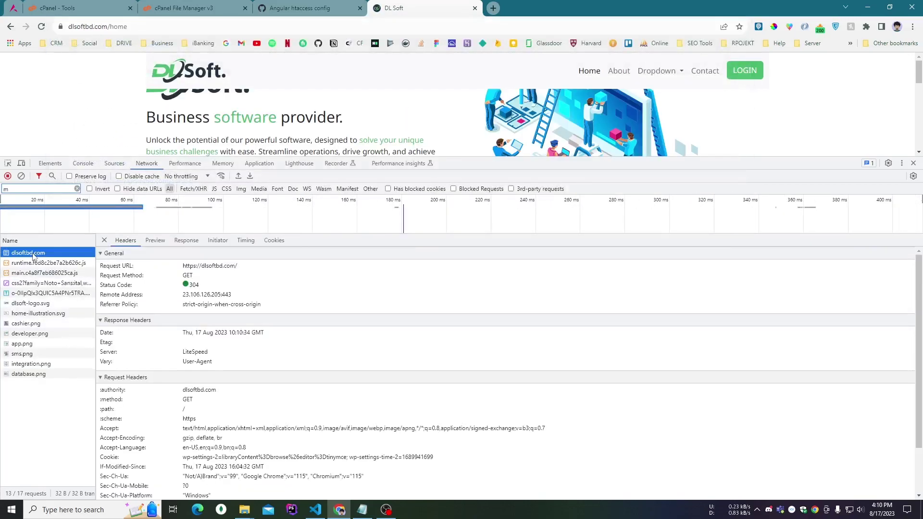
pyautogui.doubleClick(193, 285)
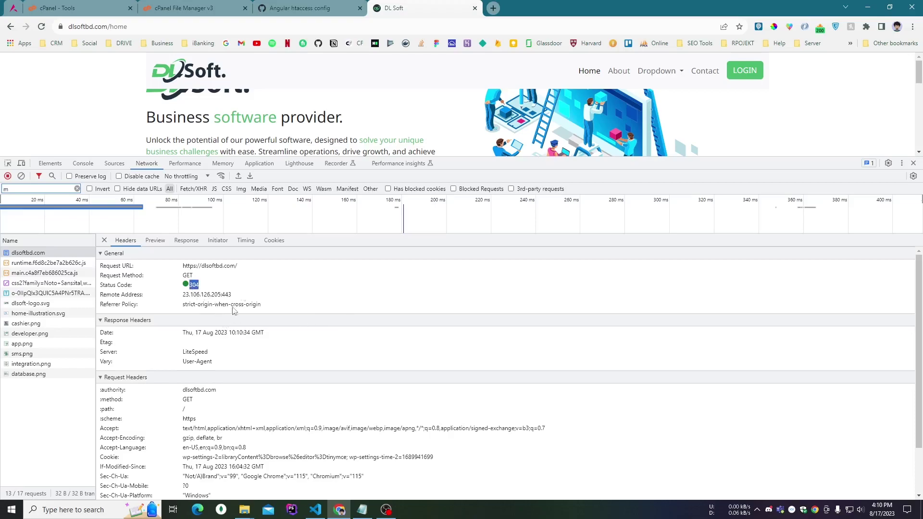
# Return to the About page, reload it, and view the Console messages
pyautogui.click(619, 76)
pyautogui.click(41, 26)
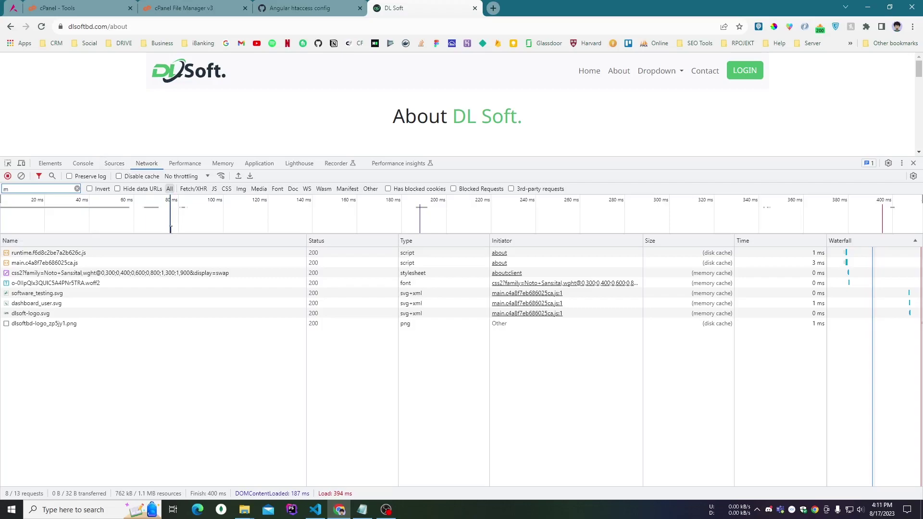
pyautogui.click(83, 163)
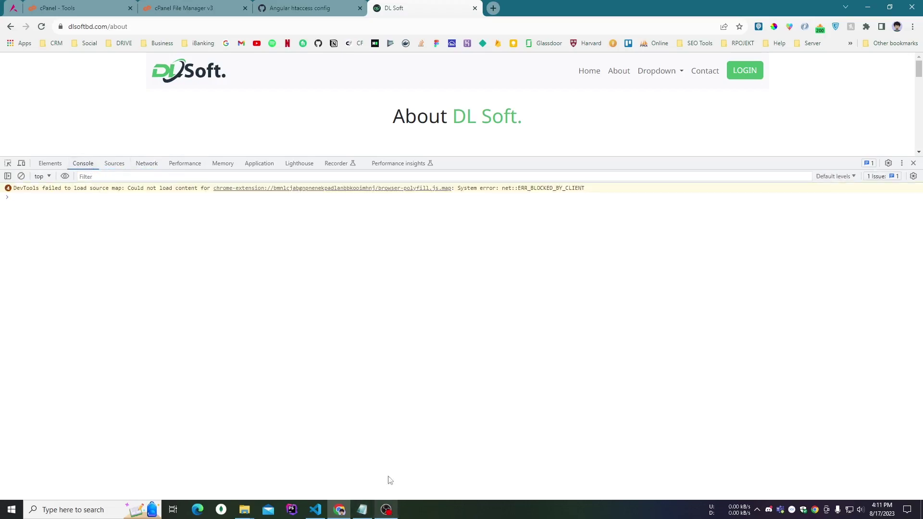
# Return to the Angular htaccess config gist and clear the code selection
pyautogui.click(308, 8)
pyautogui.click(197, 28)
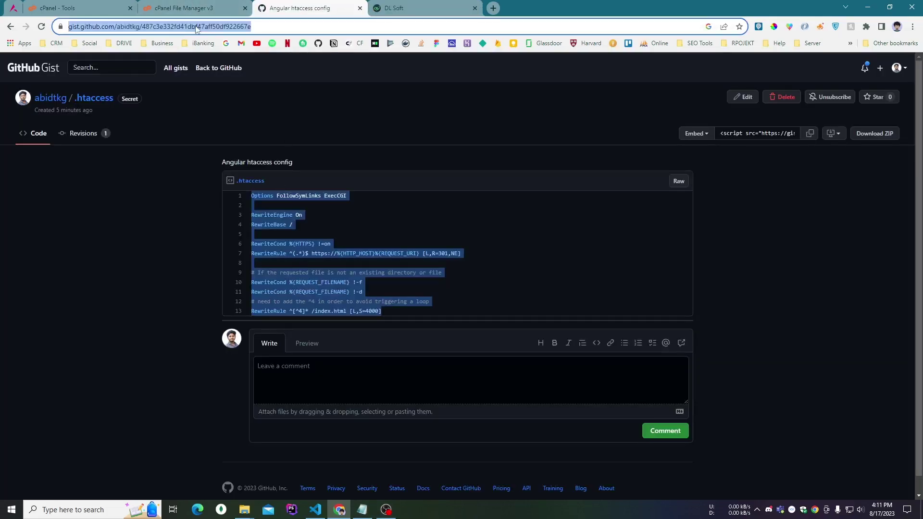
pyautogui.click(356, 270)
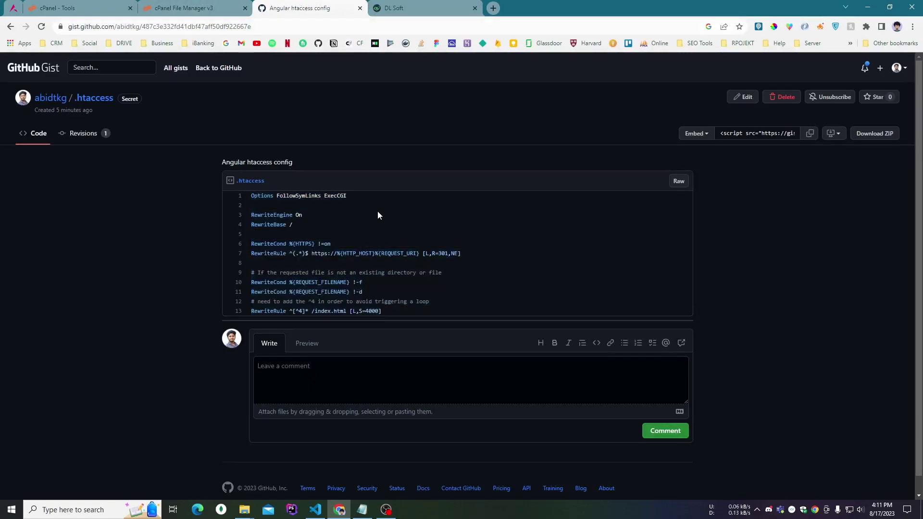